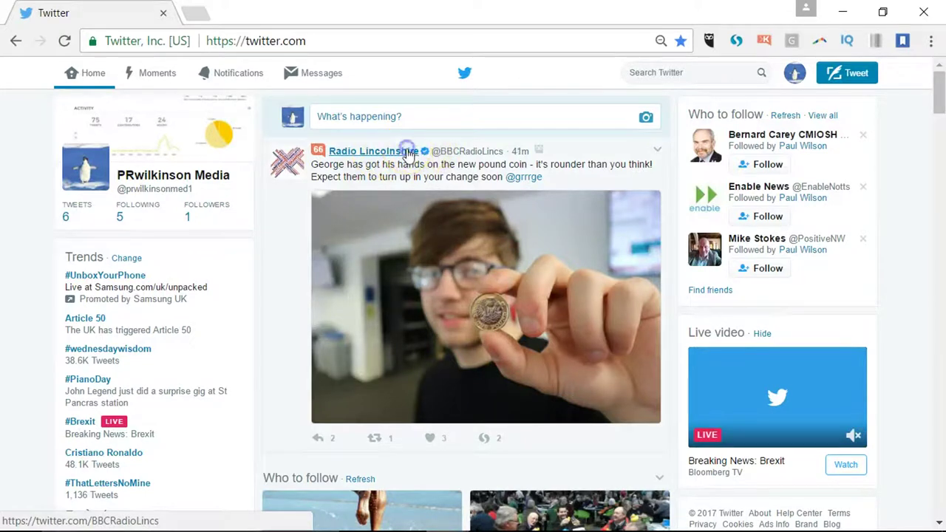
pyautogui.click(407, 153)
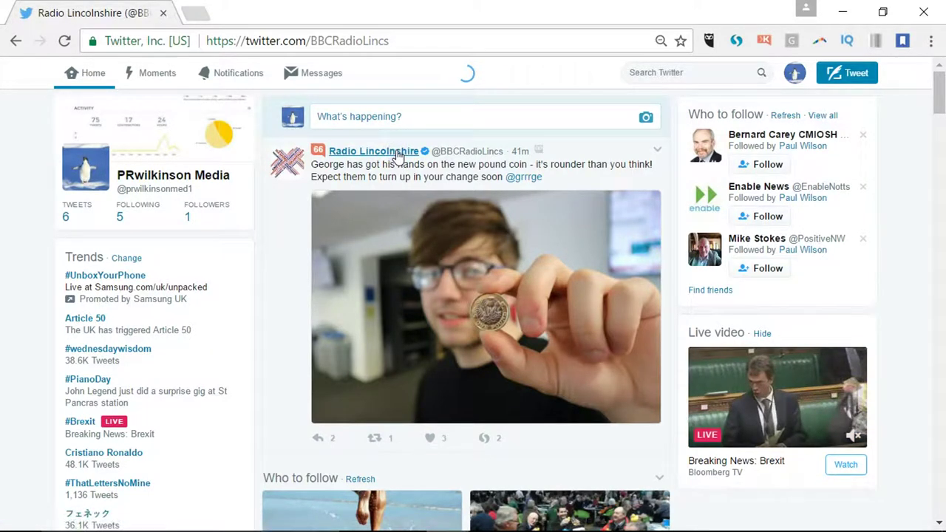
pyautogui.click(935, 96)
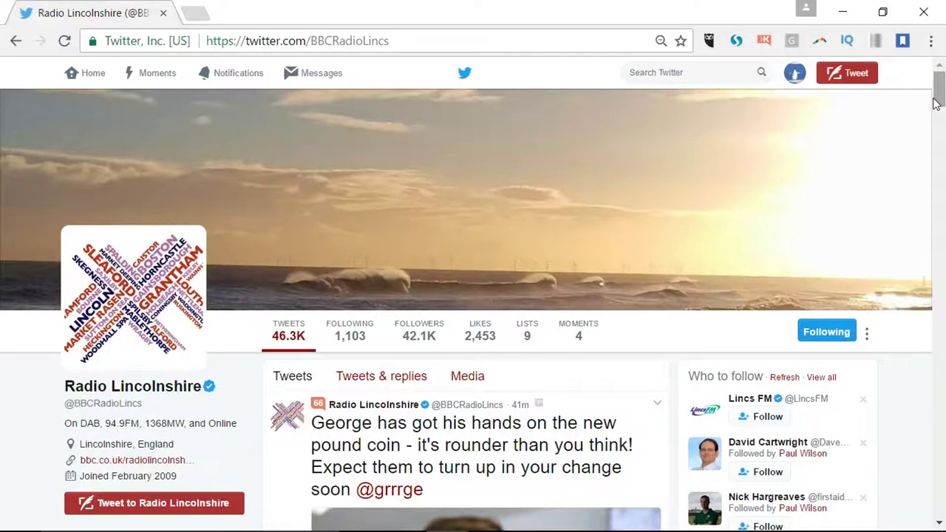
pyautogui.click(938, 101)
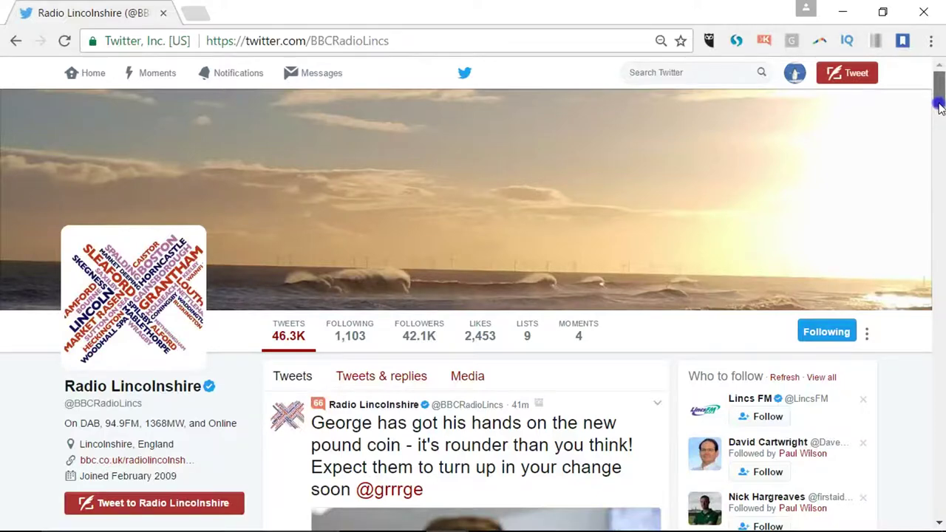
pyautogui.scroll(-3, 939, 101)
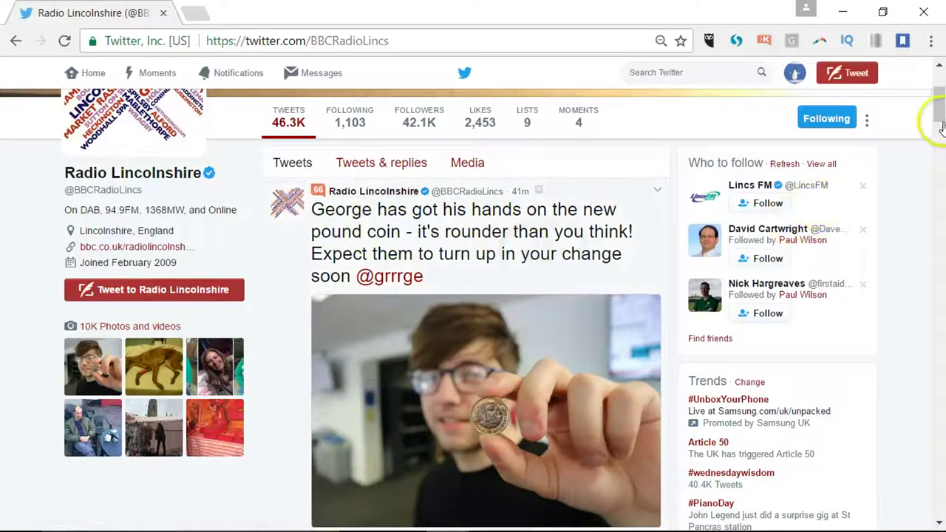
pyautogui.scroll(-1, 940, 115)
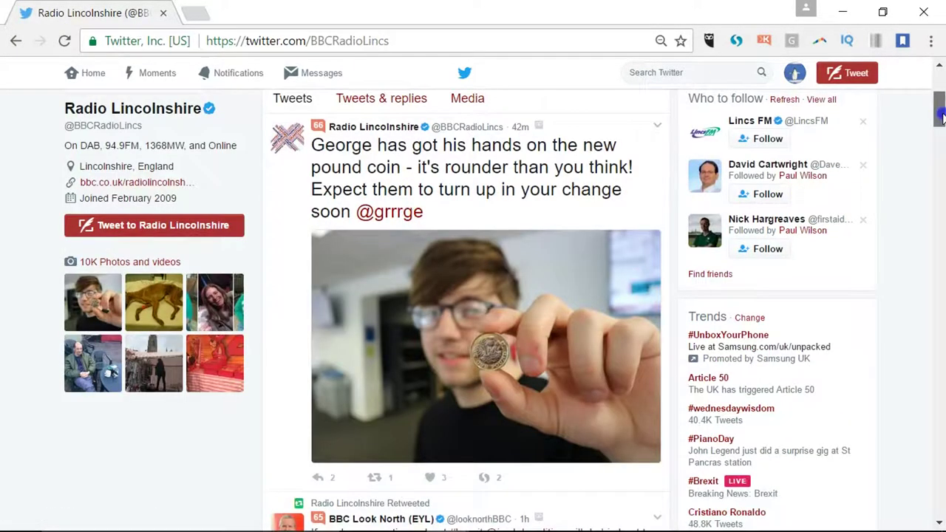
pyautogui.scroll(-1, 941, 117)
pyautogui.scroll(-1, 940, 118)
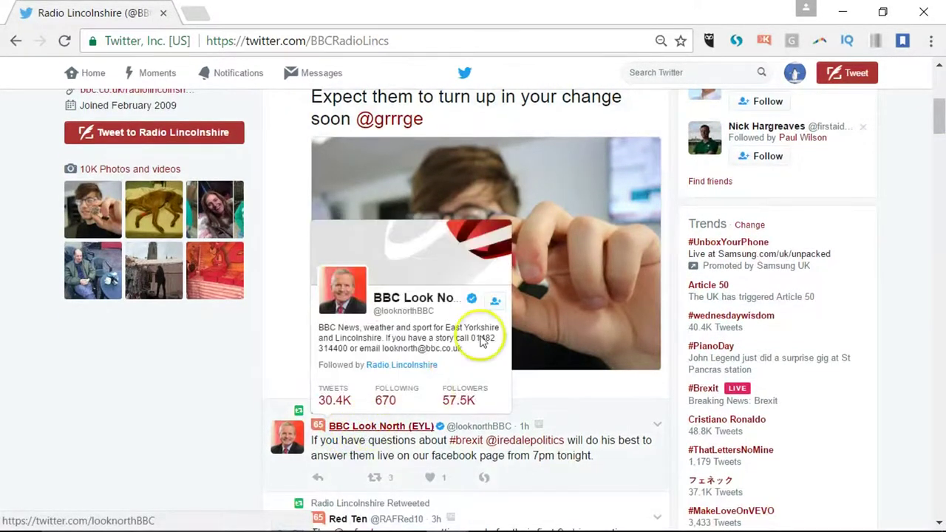
pyautogui.moveTo(939, 116)
pyautogui.mouseDown()
pyautogui.moveTo(938, 98)
pyautogui.moveTo(940, 107)
pyautogui.mouseUp()
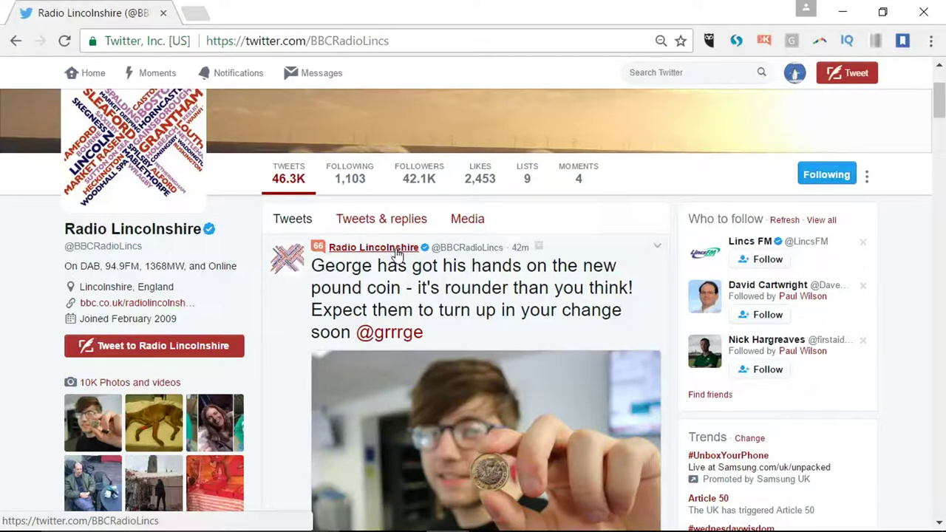
pyautogui.scroll(2, 526, 177)
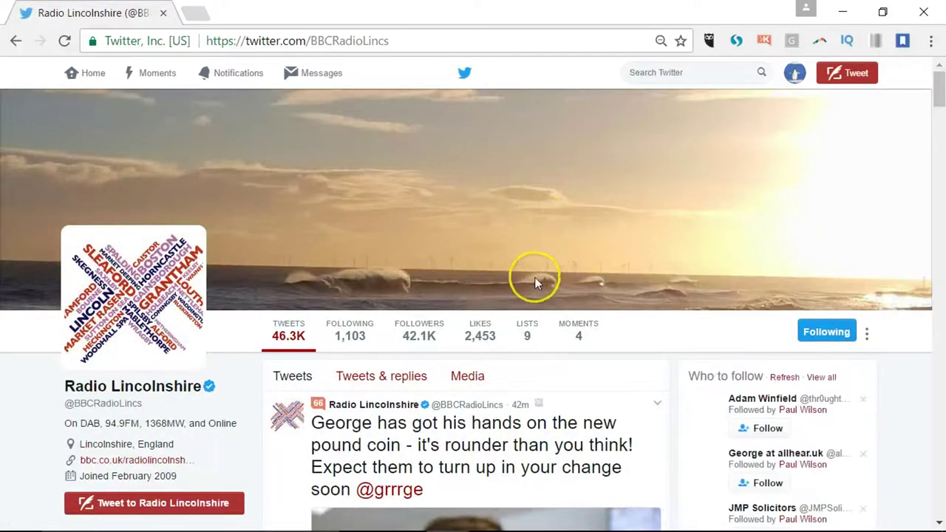
# Step: Open Radio Lincolnshire's Lists page and browse the 'Member of' lists
pyautogui.click(526, 332)
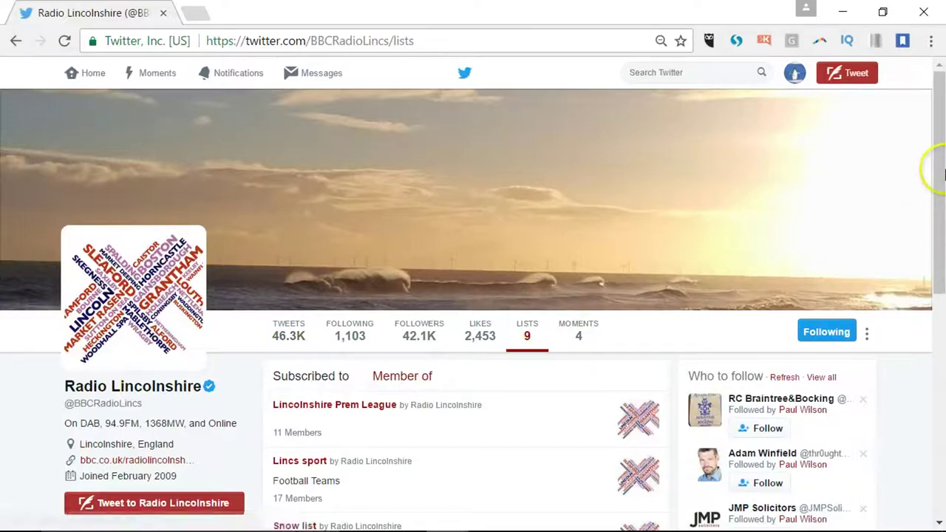
pyautogui.moveTo(937, 163); pyautogui.dragTo(941, 289)
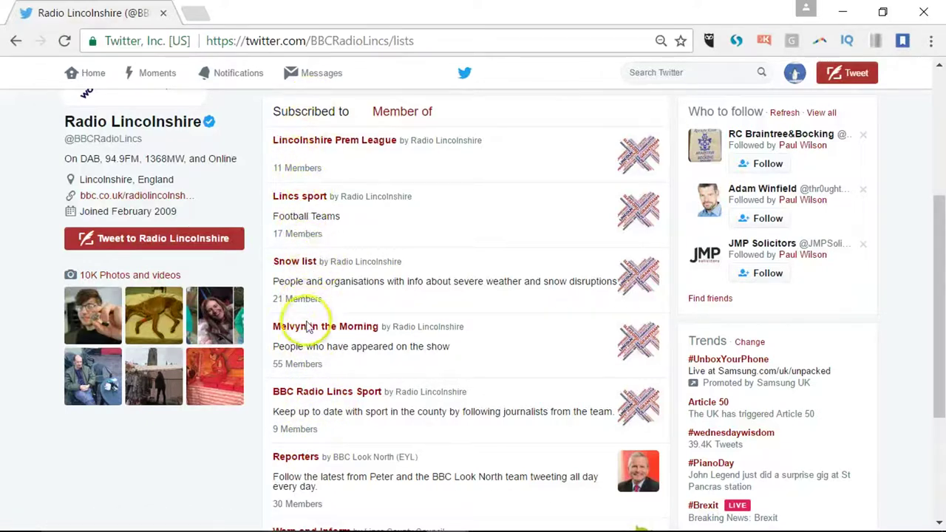
pyautogui.click(405, 112)
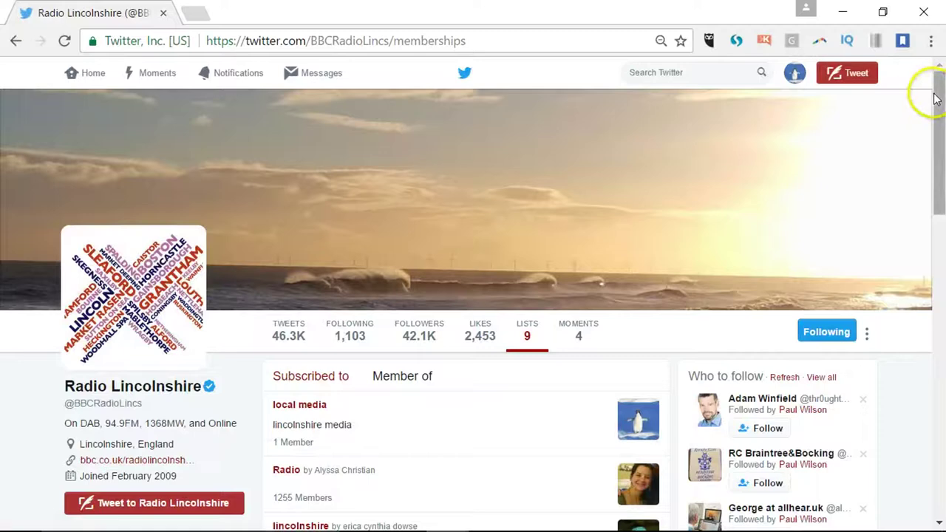
pyautogui.scroll(-2, 932, 100)
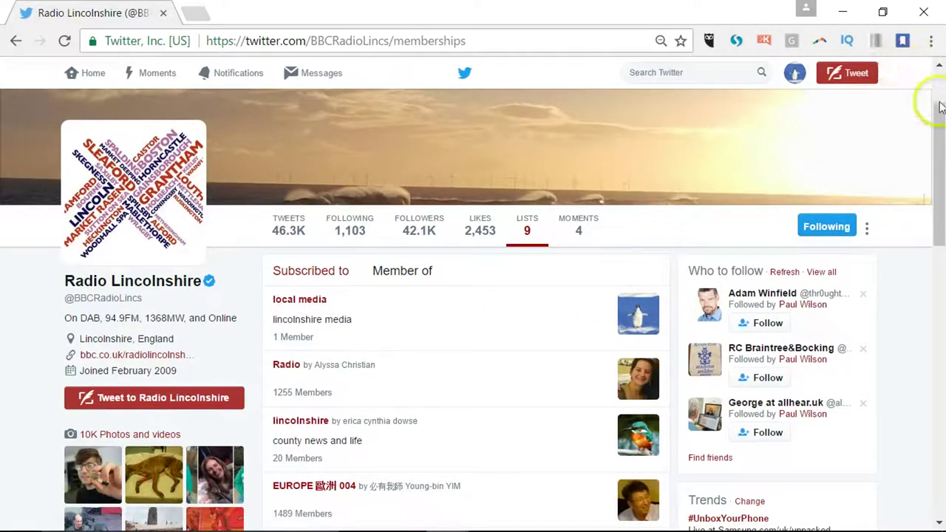
pyautogui.moveTo(942, 107); pyautogui.dragTo(941, 340)
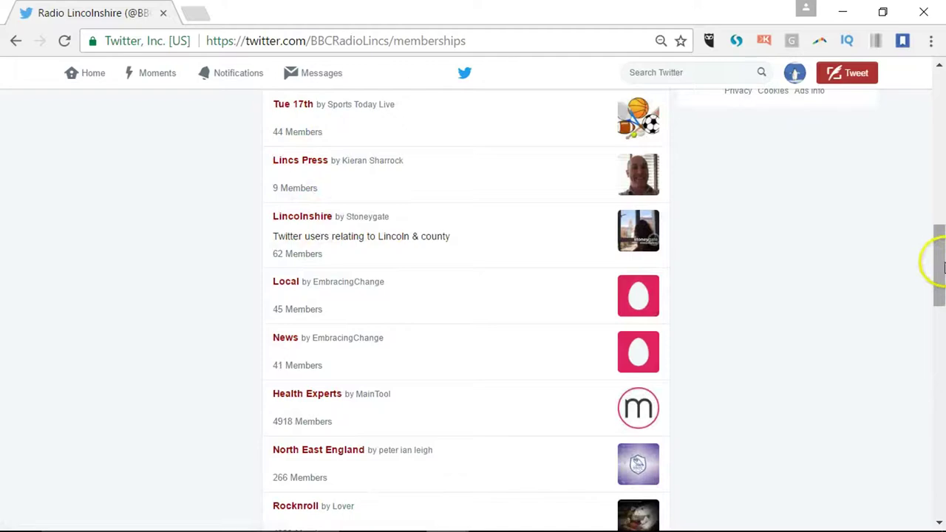
pyautogui.moveTo(932, 262); pyautogui.dragTo(923, 174)
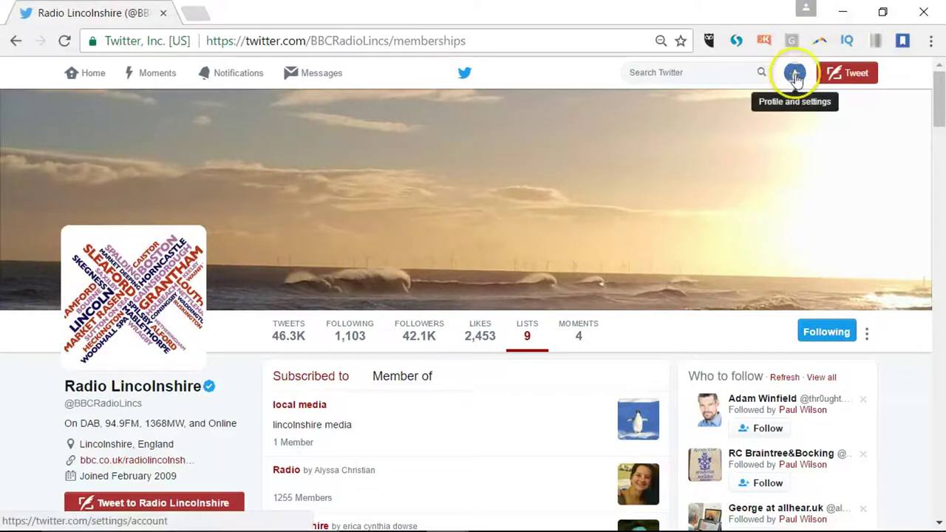
# Step: Discard a test tweet without posting and return to Radio Lincolnshire's Tweets timeline
pyautogui.click(846, 74)
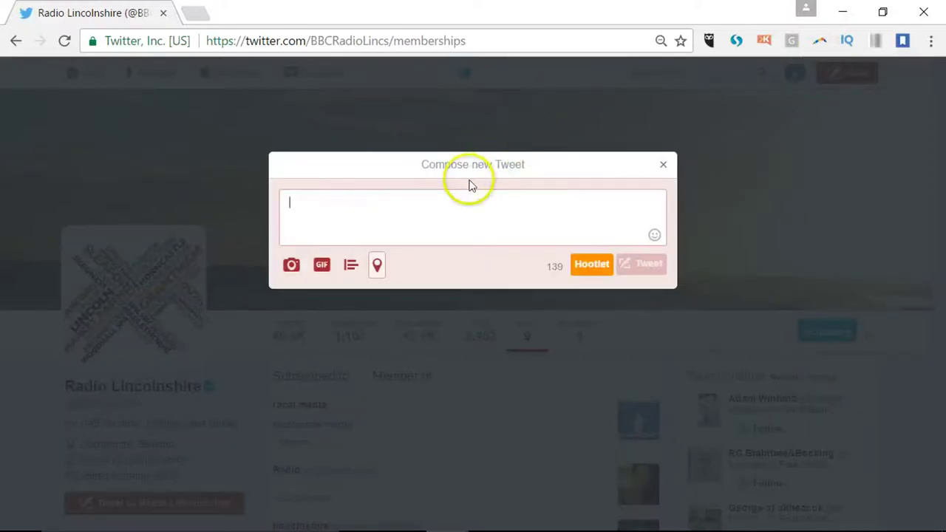
pyautogui.write('t')
pyautogui.press('BackSpace')
pyautogui.press('BackSpace')
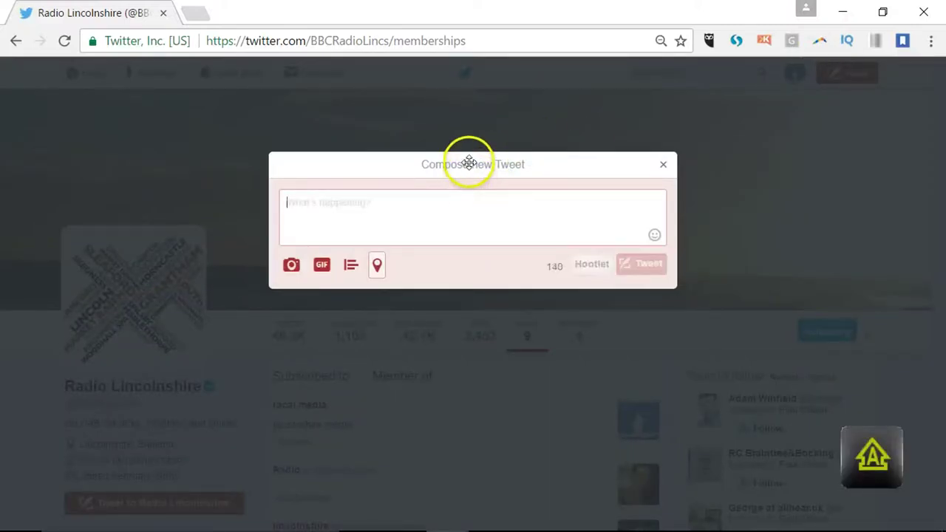
pyautogui.click(665, 164)
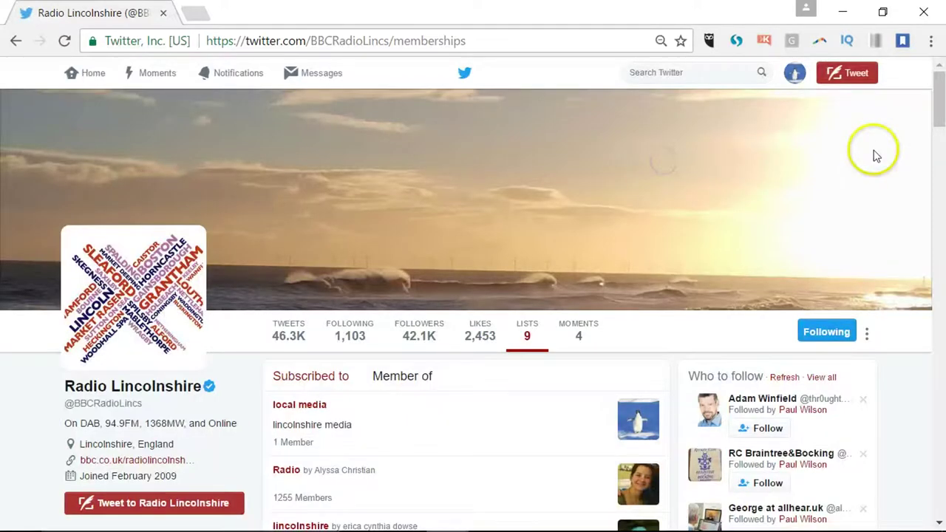
pyautogui.scroll(-3, 874, 155)
pyautogui.click(299, 139)
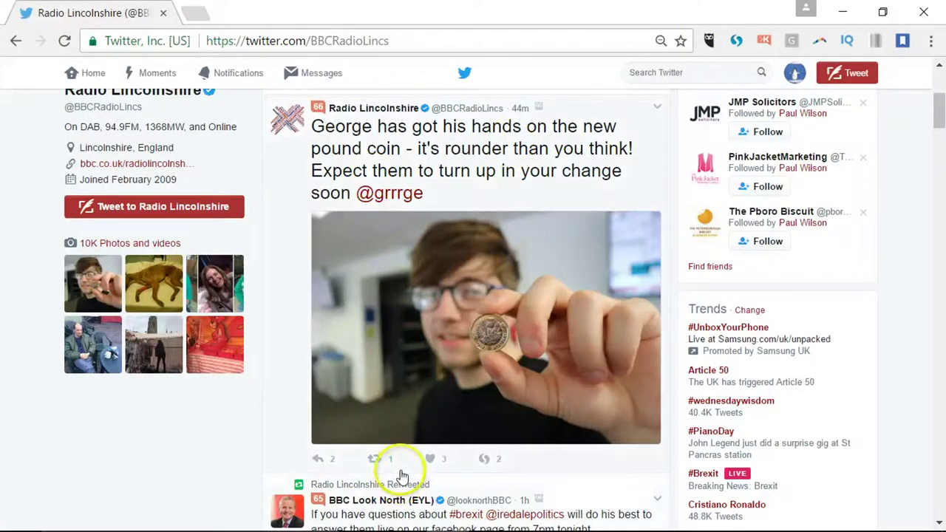
# Step: Start a quote tweet of the pound coin post, clearing the stray test text
pyautogui.click(375, 459)
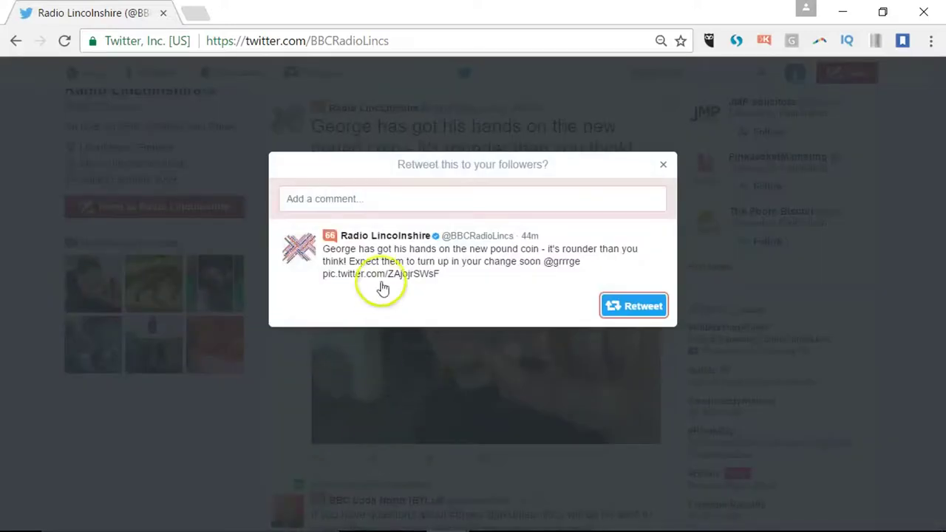
pyautogui.click(372, 204)
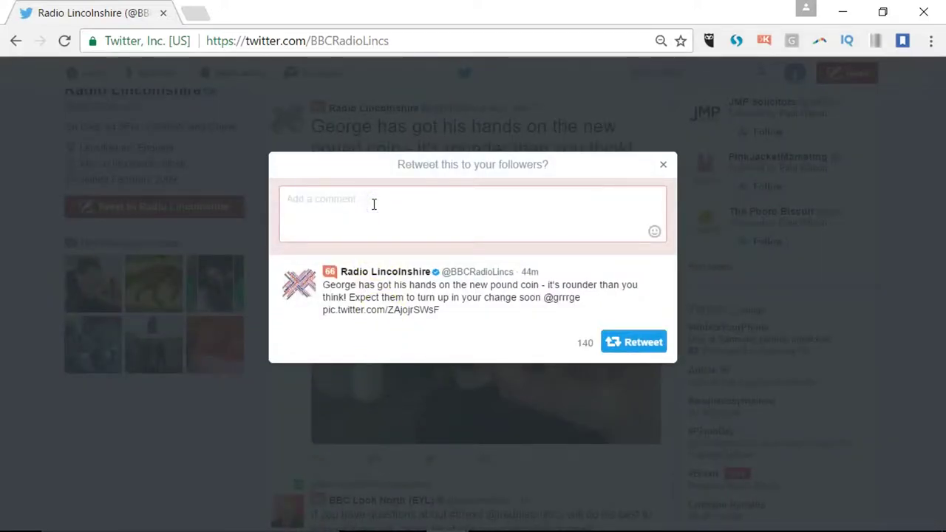
pyautogui.write('look')
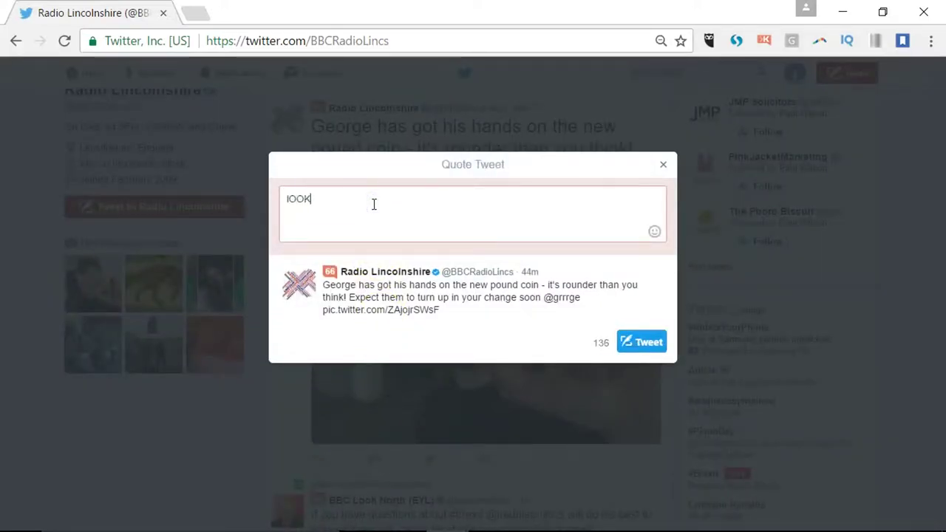
pyautogui.press('BackSpace')
pyautogui.press('BackSpace')
pyautogui.press('BackSpace')
pyautogui.press('BackSpace')
pyautogui.write('l')
pyautogui.press('BackSpace')
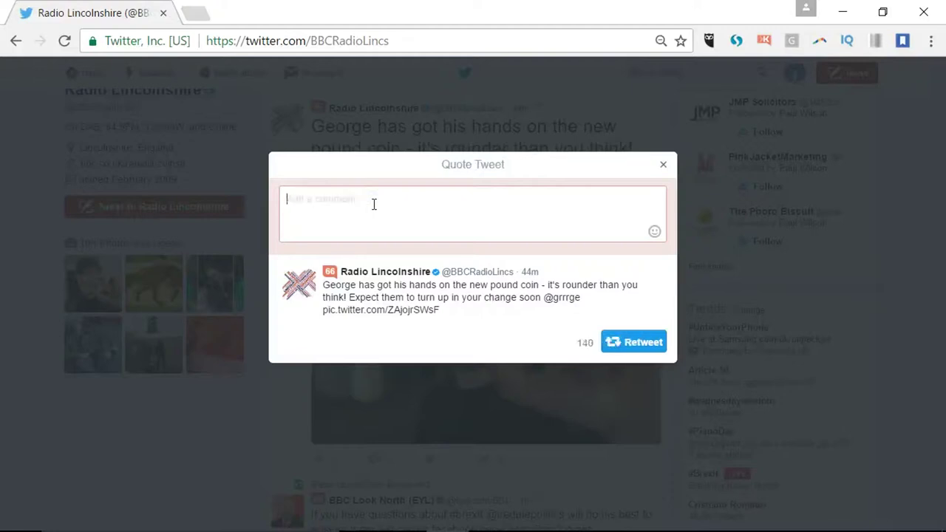
# Step: Paste the piggy bank comment ending with #lincsconnect and post the quote tweet
pyautogui.click(368, 191)
pyautogui.write("Looks like I'd better start emptying the piggy bank of the old pound coins! #lincsconnect")
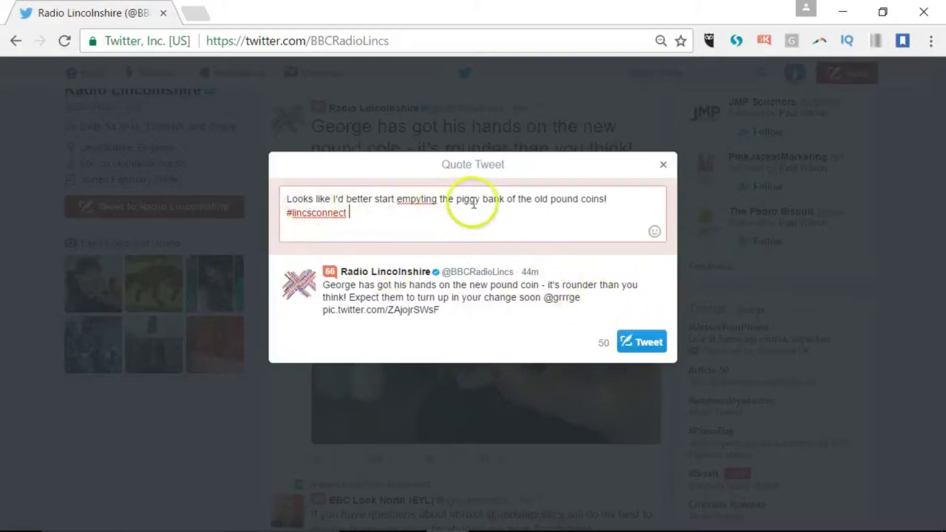
pyautogui.moveTo(288, 213); pyautogui.dragTo(354, 213)
pyautogui.click(303, 213)
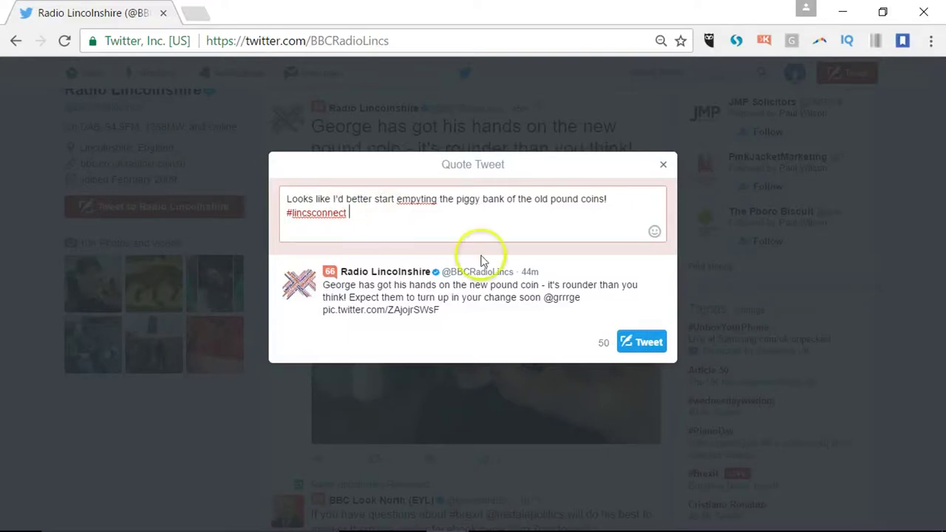
pyautogui.click(645, 340)
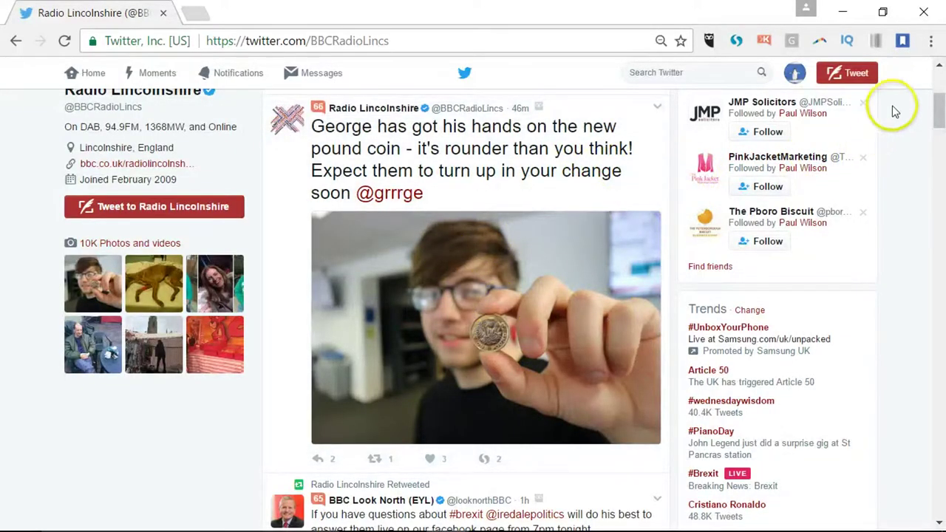
pyautogui.moveTo(939, 102); pyautogui.dragTo(936, 81)
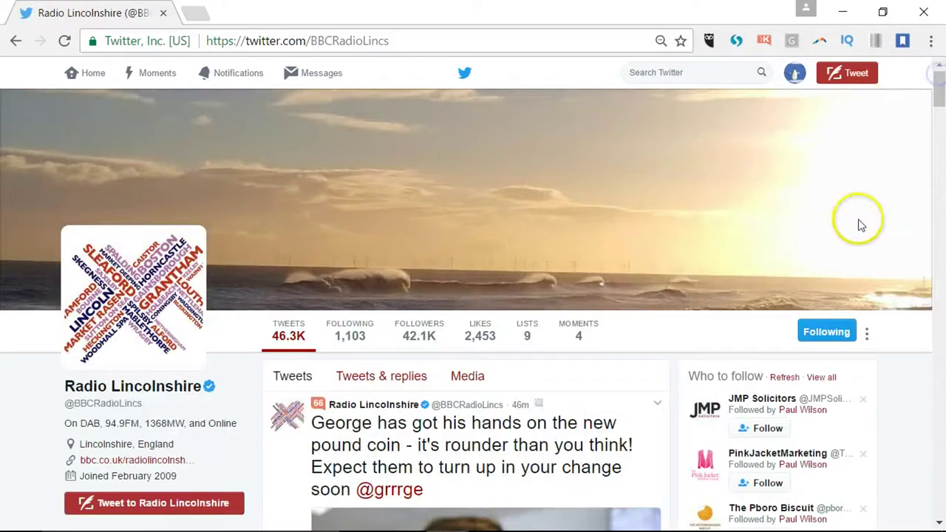
pyautogui.click(851, 74)
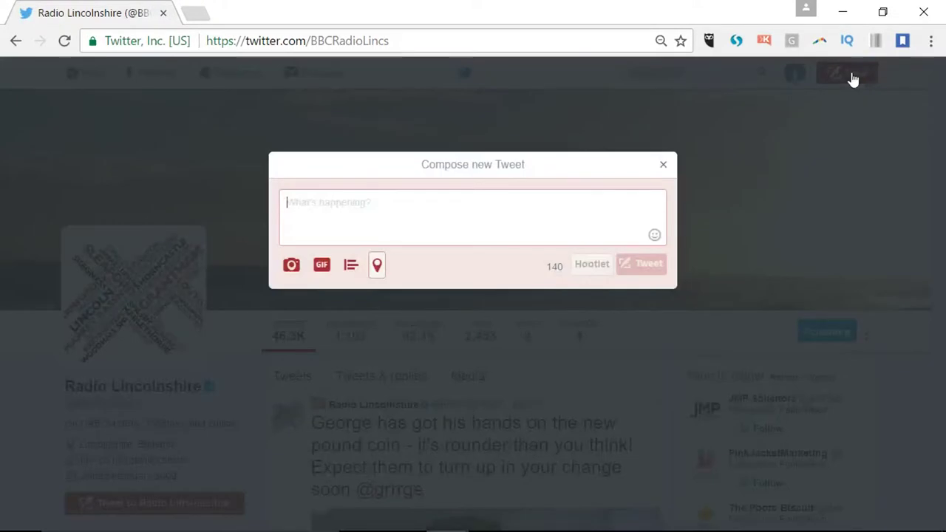
pyautogui.click(290, 266)
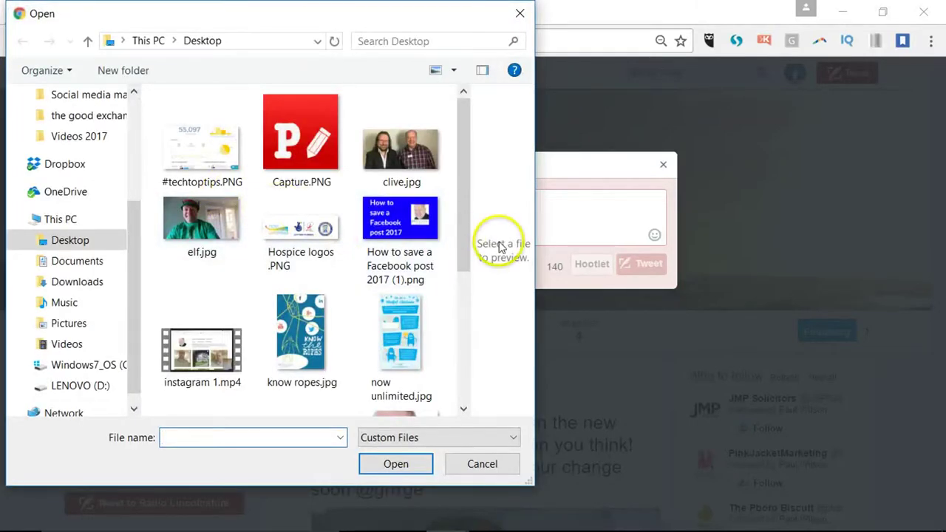
pyautogui.click(403, 461)
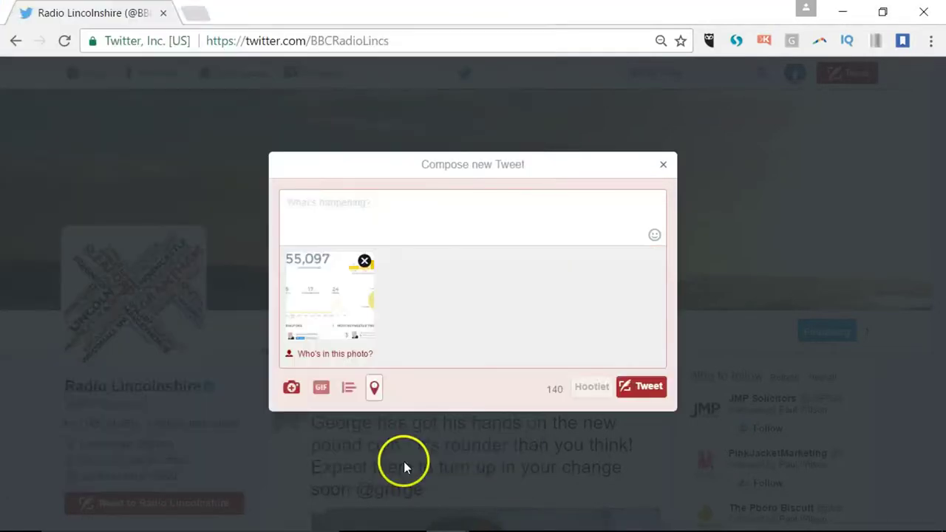
pyautogui.click(317, 359)
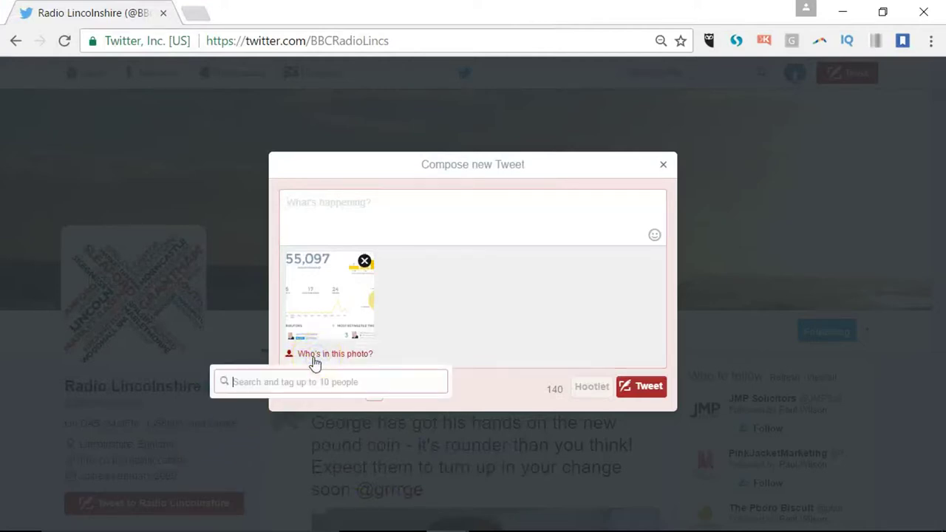
pyautogui.write('bb')
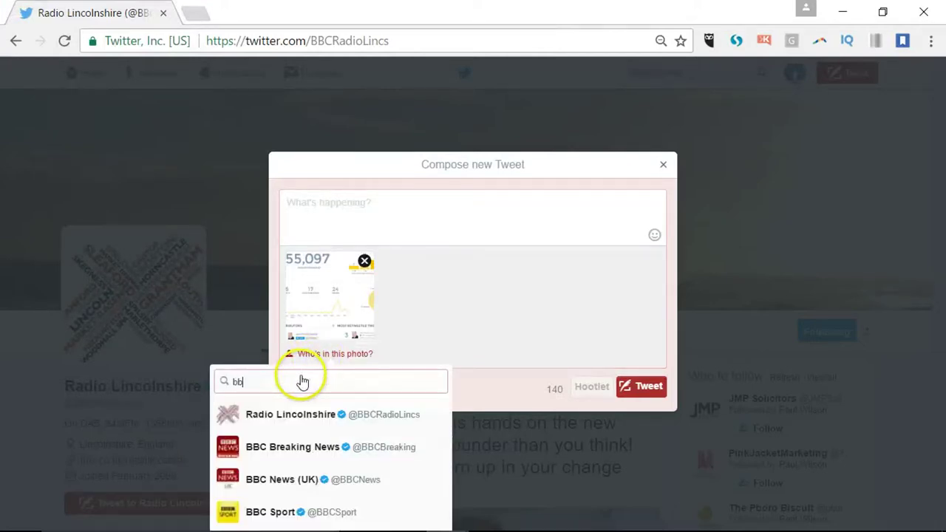
pyautogui.click(303, 414)
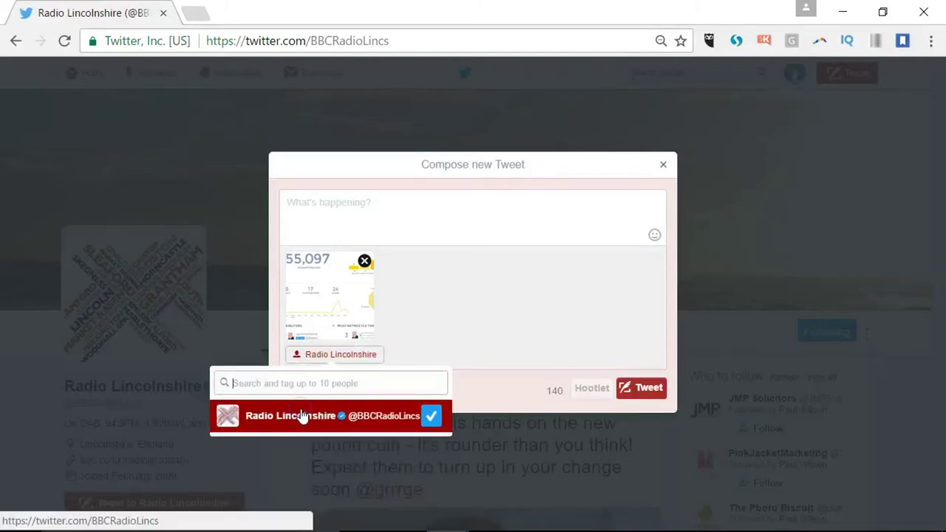
pyautogui.click(357, 384)
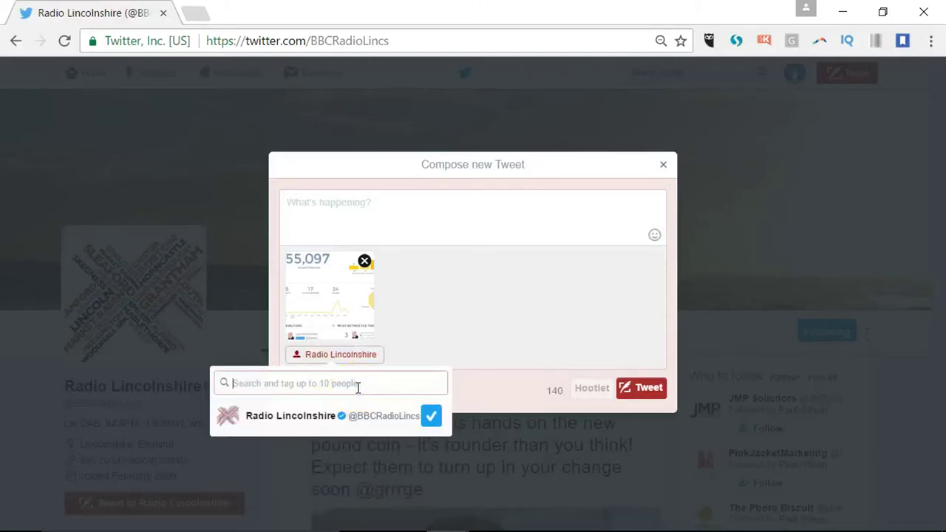
pyautogui.click(663, 164)
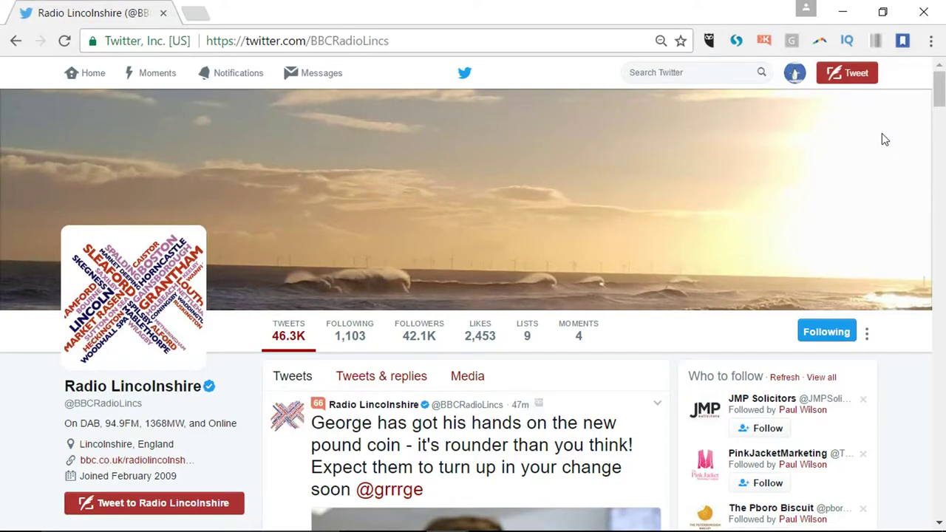
# Step: Search 'sccoal' and open the Small Charities Cltn profile from the suggestions
pyautogui.moveTo(937, 90)
pyautogui.mouseDown()
pyautogui.moveTo(941, 119)
pyautogui.moveTo(939, 108)
pyautogui.mouseUp()
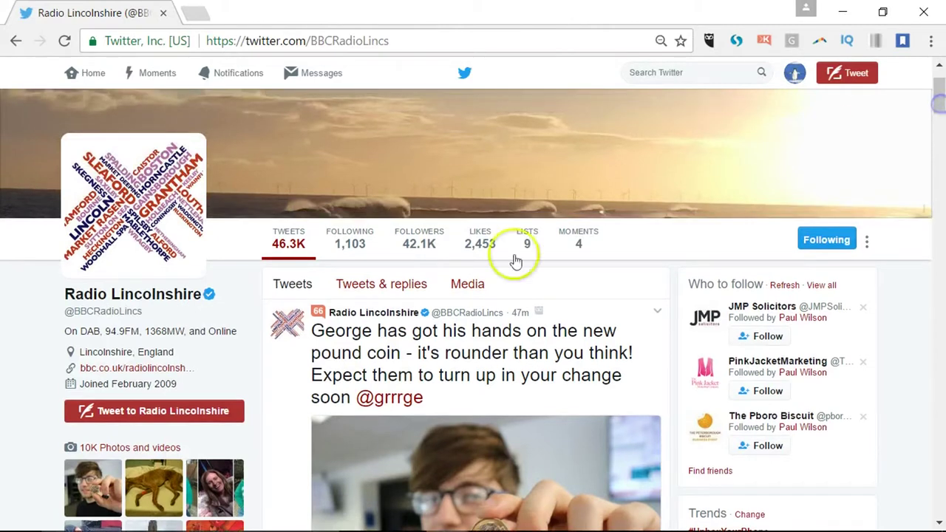
pyautogui.moveTo(417, 250)
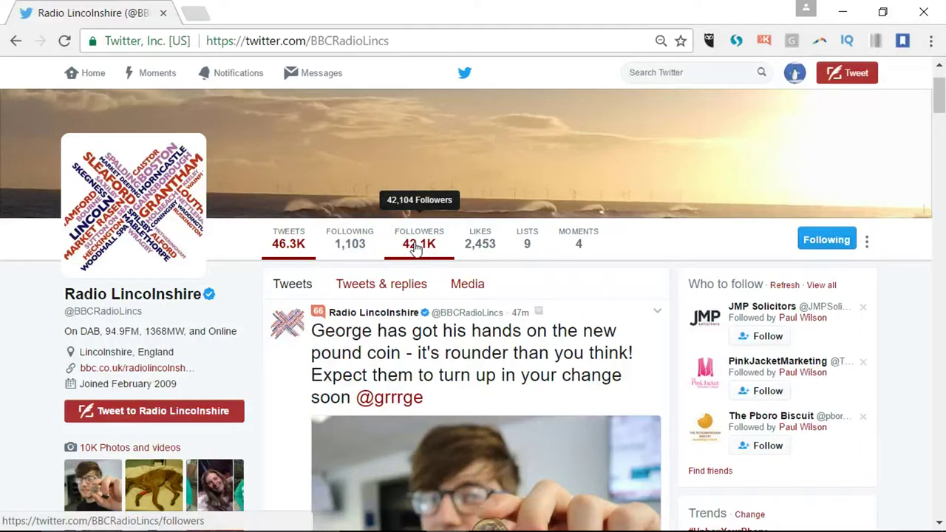
pyautogui.click(672, 71)
pyautogui.write('sccoal')
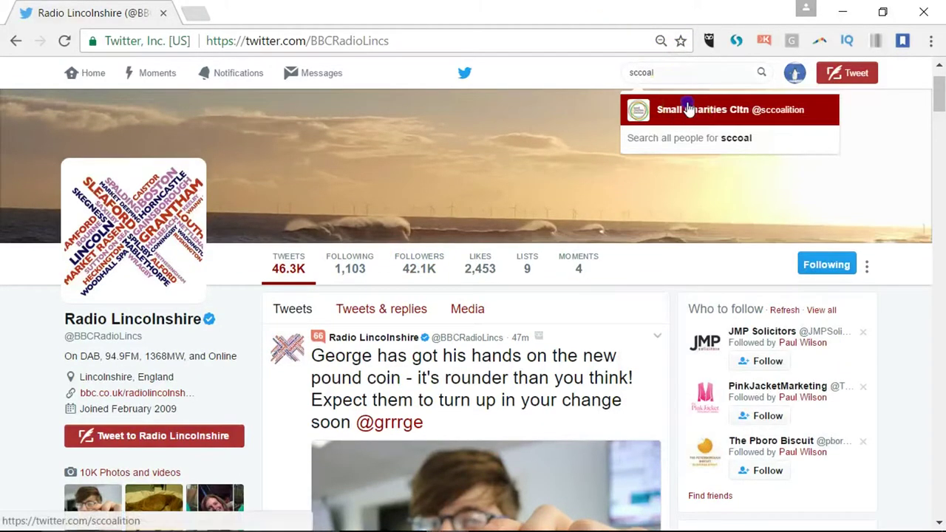
pyautogui.click(687, 104)
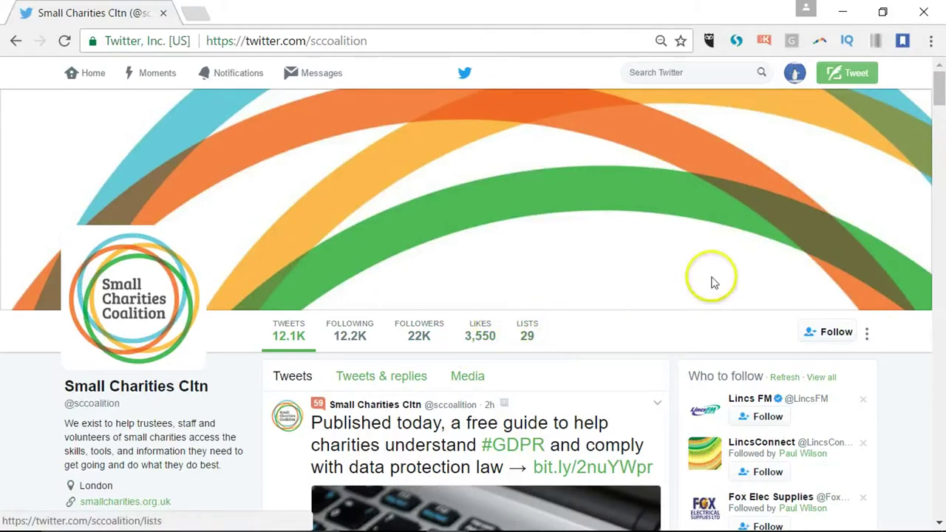
# Step: Browse the Small Charities Coalition profile, then go to the Notifications page
pyautogui.moveTo(940, 98); pyautogui.dragTo(421, 373)
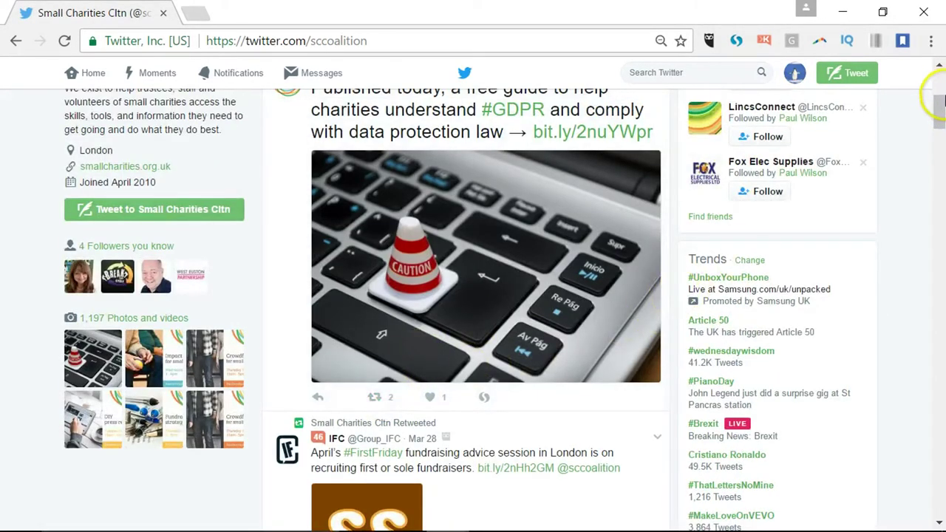
pyautogui.scroll(3, 939, 100)
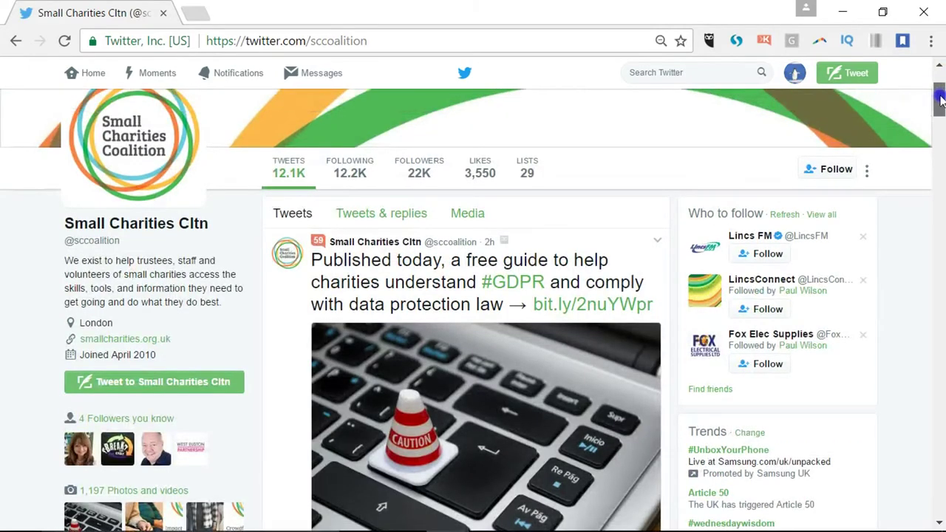
pyautogui.scroll(-1, 940, 101)
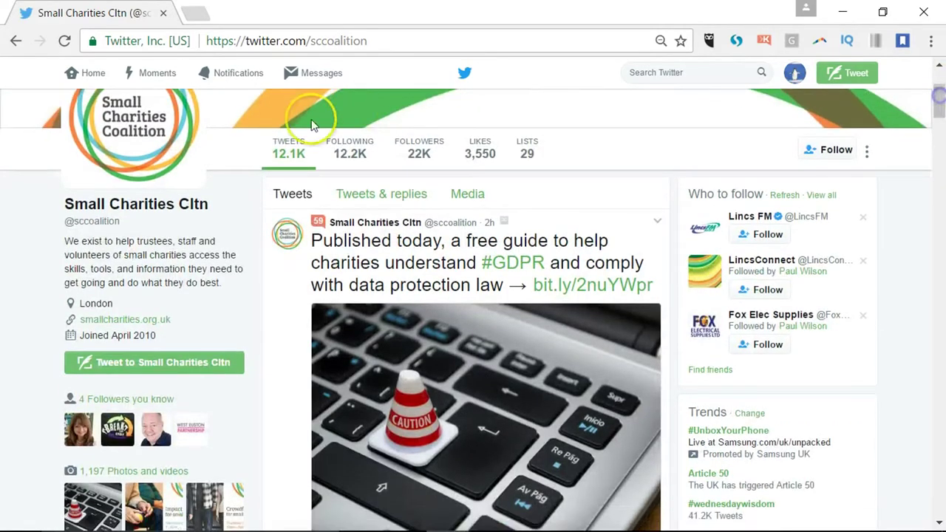
pyautogui.click(223, 87)
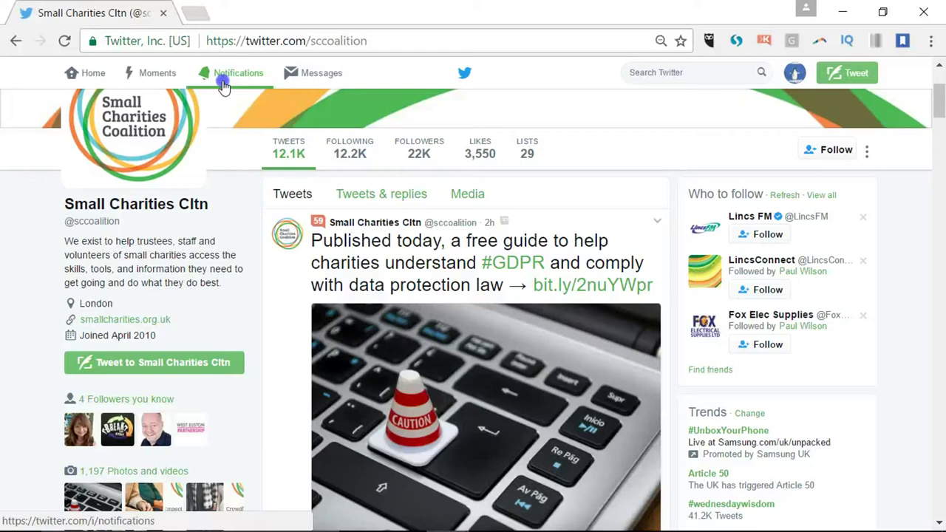